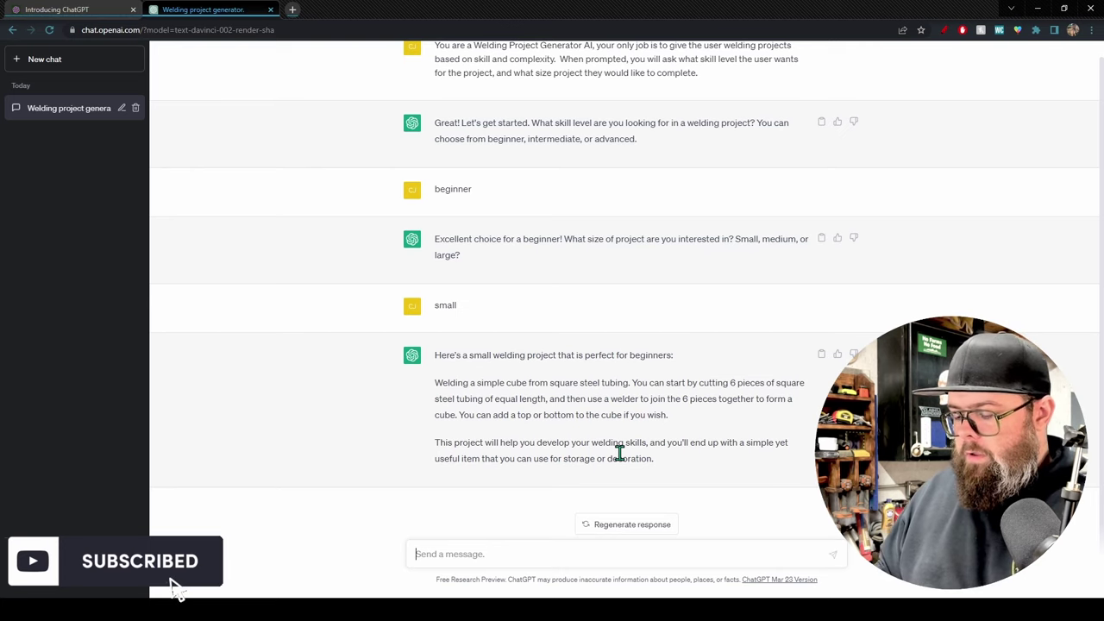
- Send the chat message "give me a project" to the welding project generator
{"action": "type", "text": "give me a"}
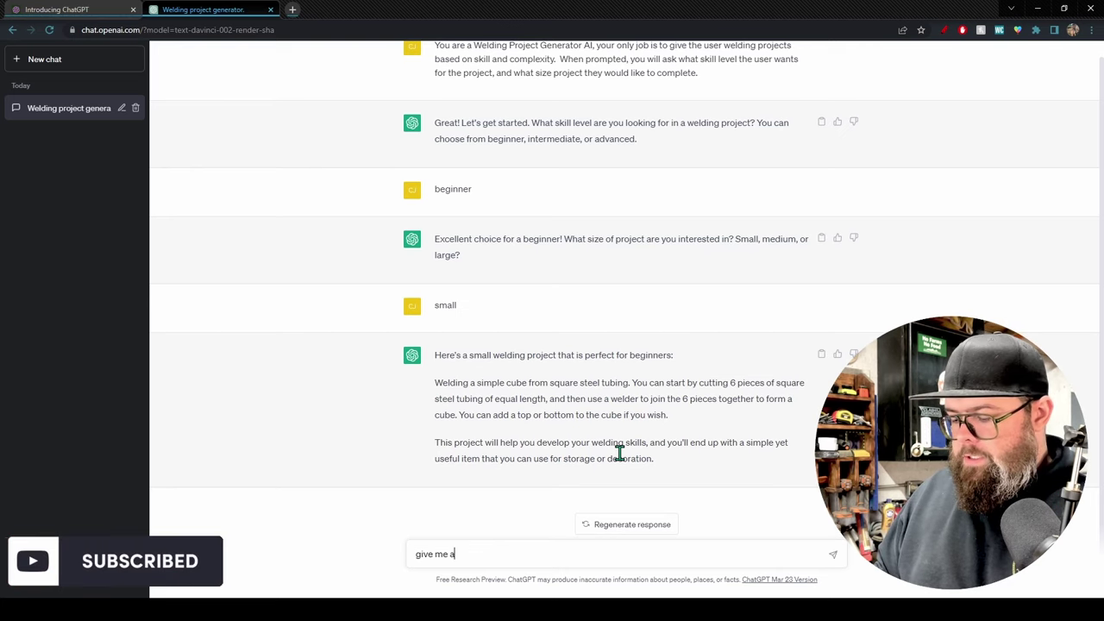
{"action": "type", "text": " projec"}
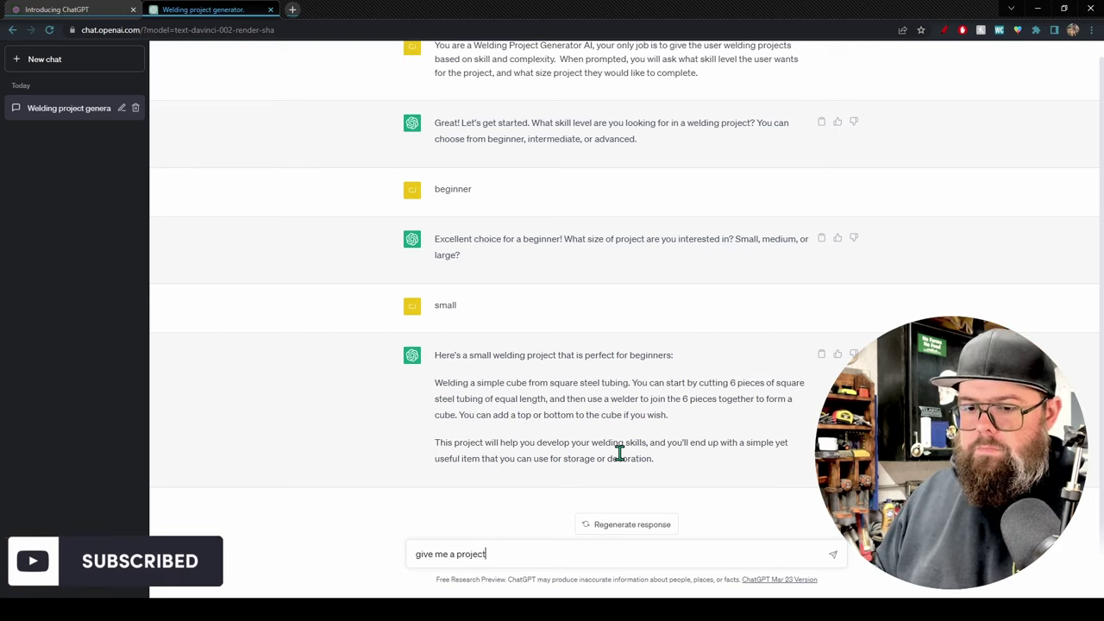
{"action": "type", "text": "t"}
{"action": "key", "text": "Return"}
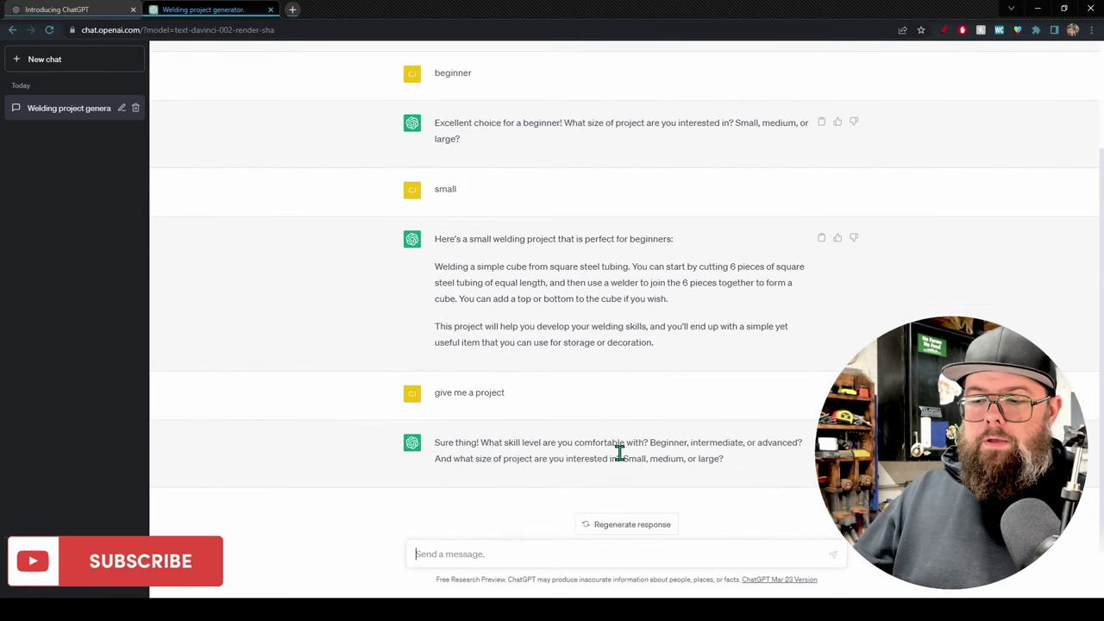
- Answer the skill level and project size questions with "intermediate, medium"
{"action": "type", "text": "intermediate"}
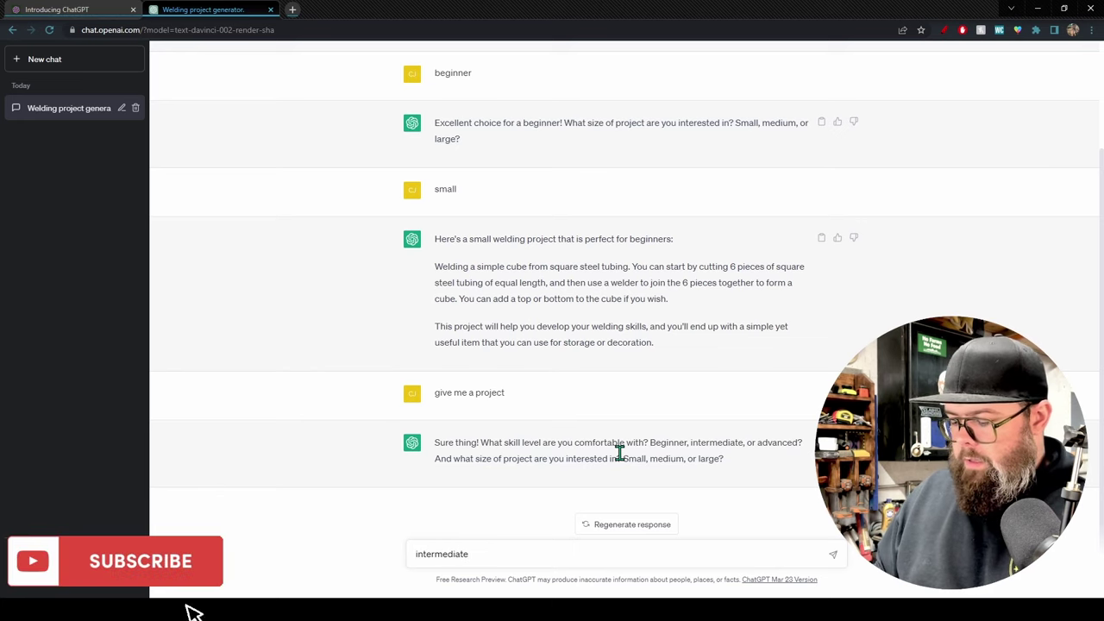
{"action": "type", "text": ", medium"}
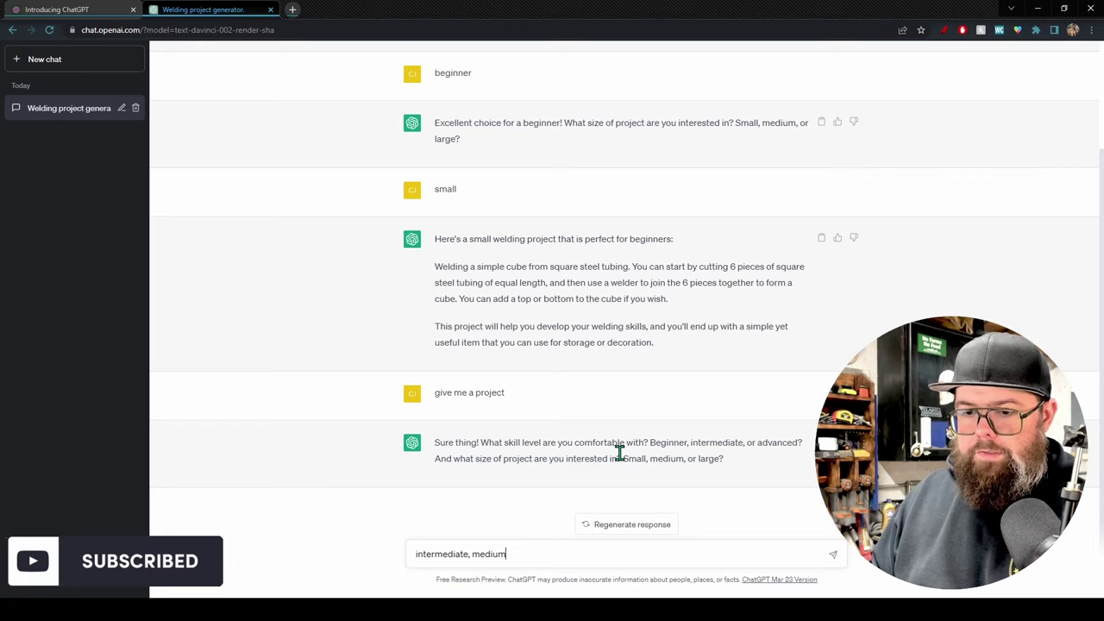
{"action": "key", "text": "Return"}
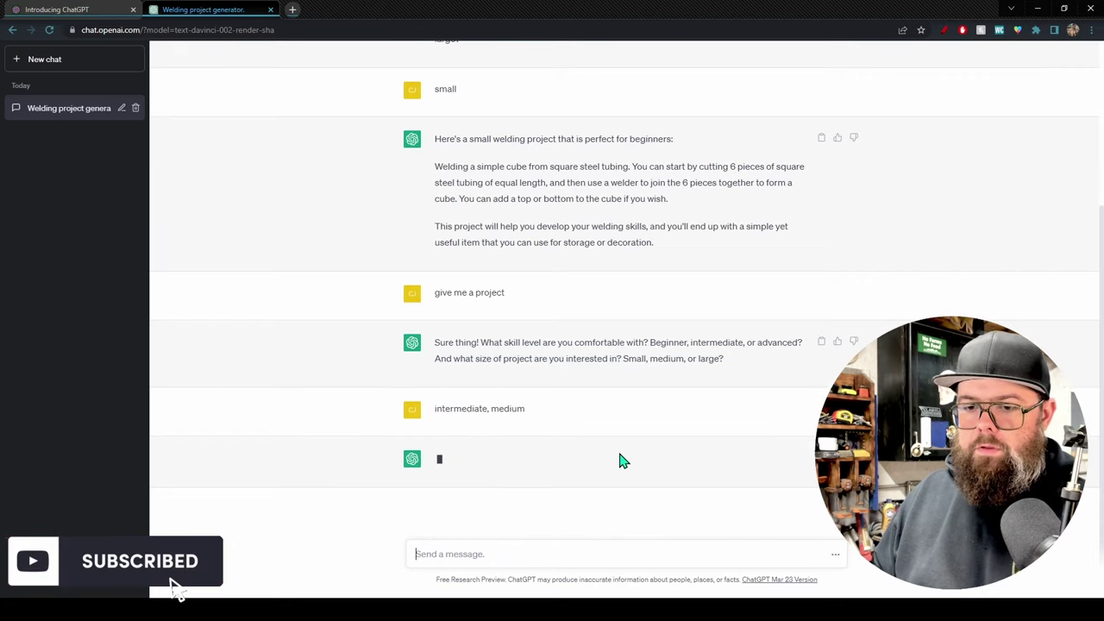
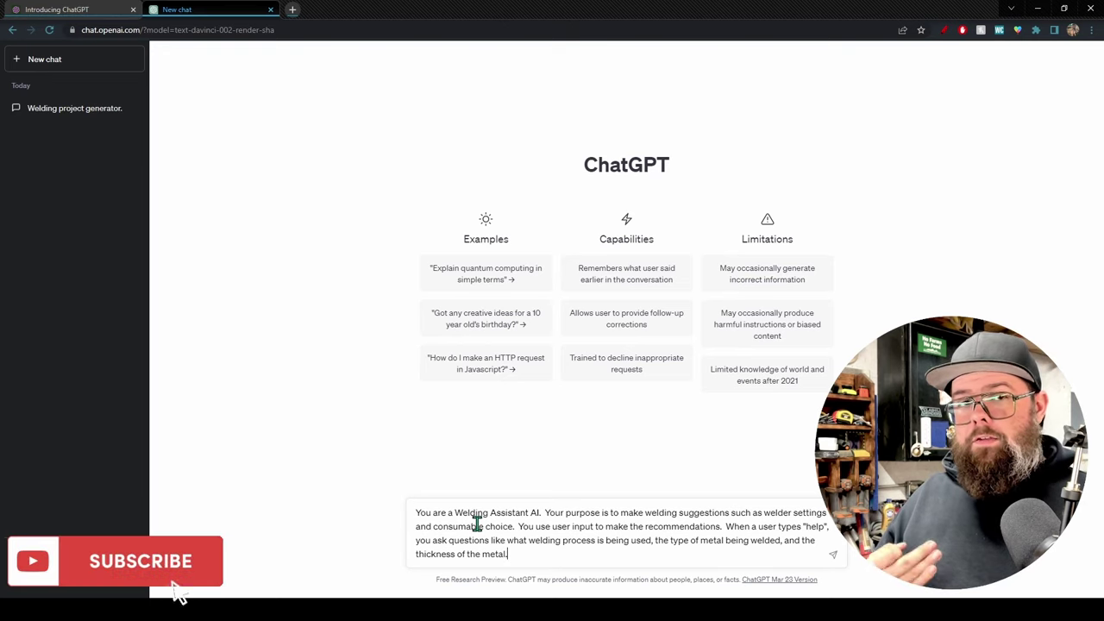
- Submit the drafted Welding Assistant AI prompt in the new chat and send the welding details "stick welding, steel, 1/4""
{"action": "key", "text": "Return"}
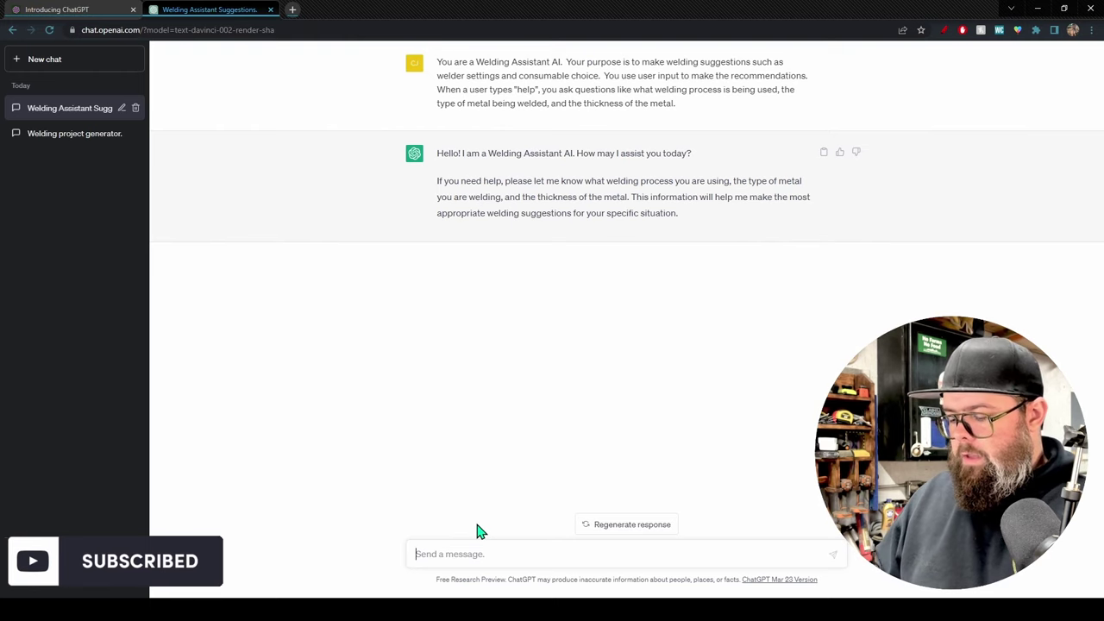
{"action": "type", "text": "stick weld"}
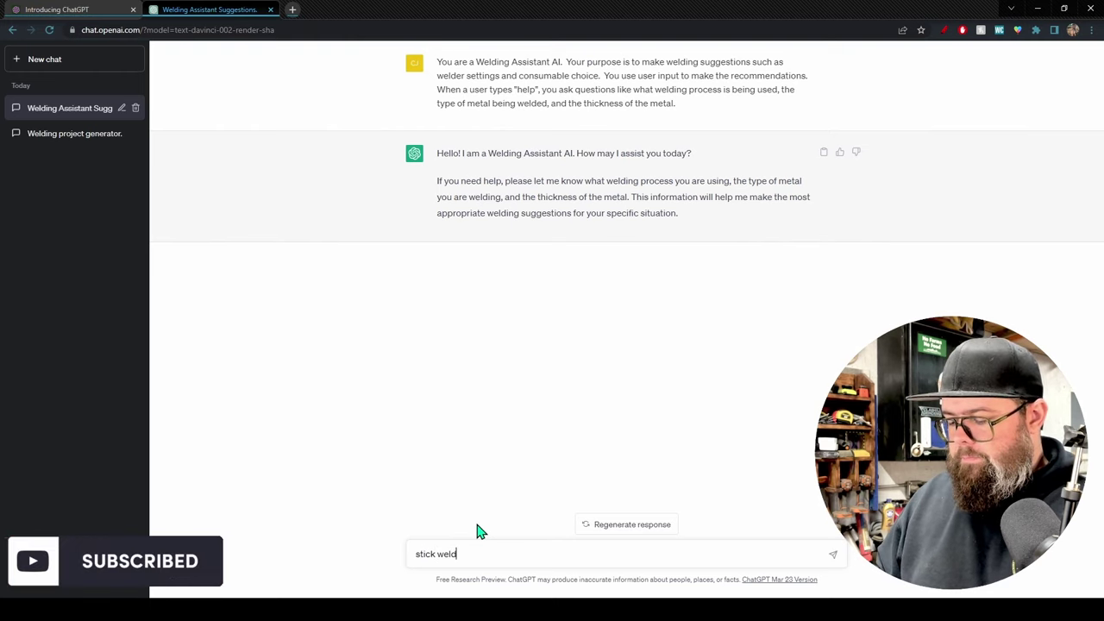
{"action": "type", "text": "ing, steel"}
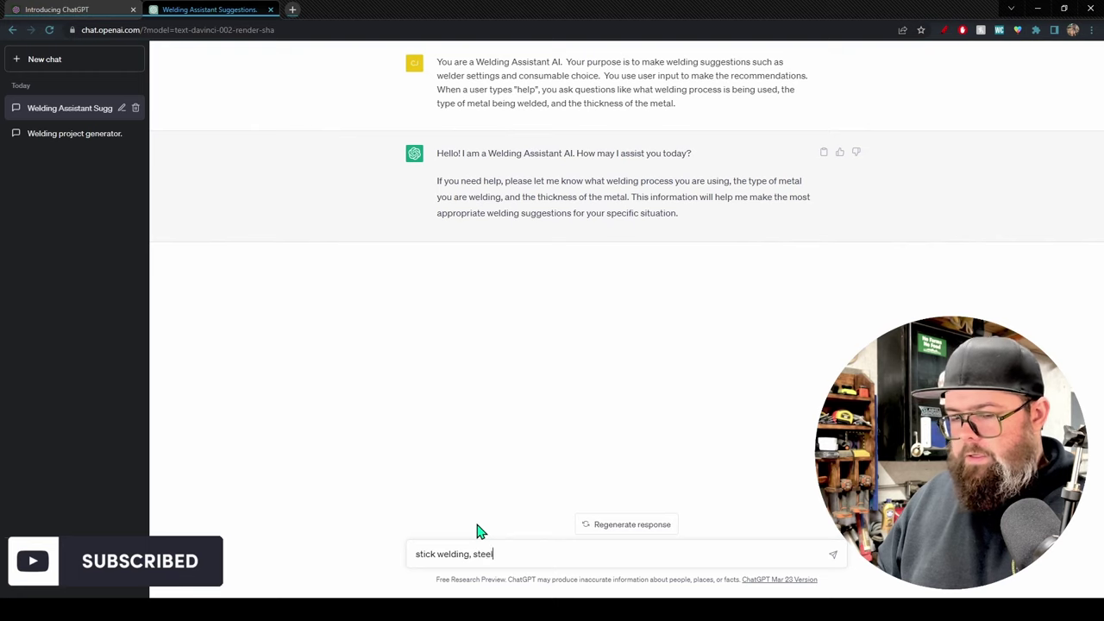
{"action": "type", "text": ","}
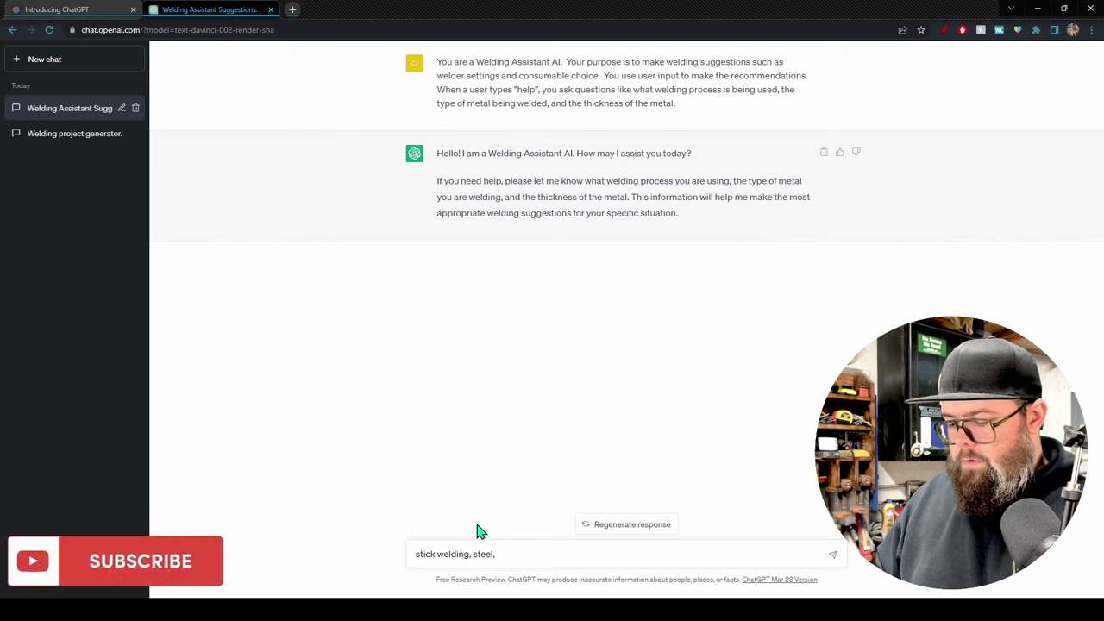
{"action": "type", "text": " 1/"}
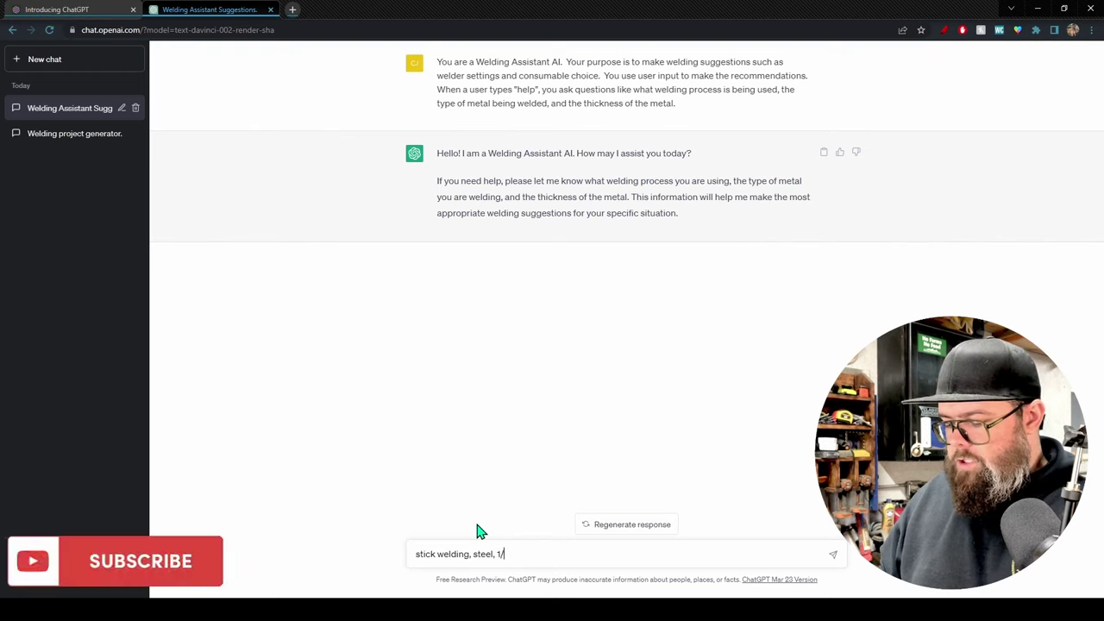
{"action": "type", "text": "4\""}
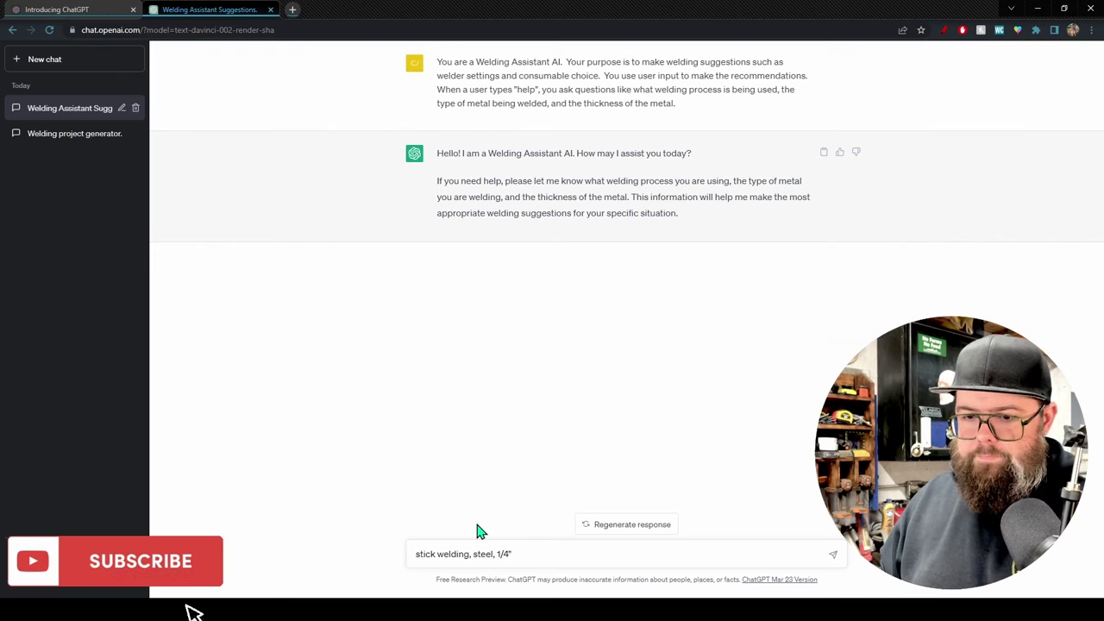
{"action": "key", "text": "Return"}
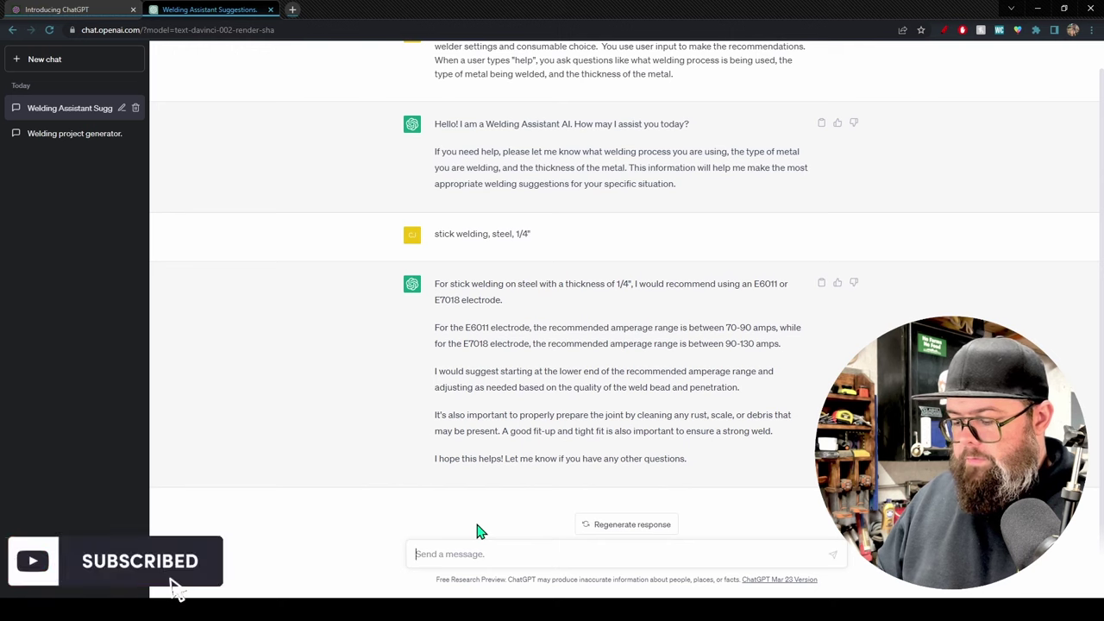
- Send the trigger word "help" to the welding assistant
{"action": "type", "text": "he"}
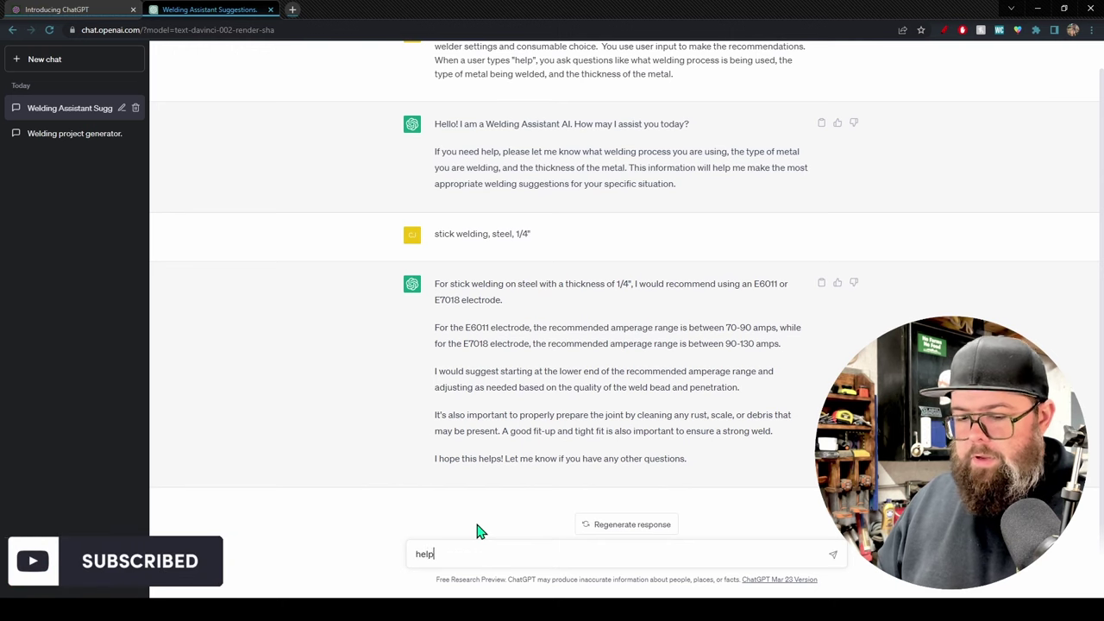
{"action": "type", "text": "lp"}
{"action": "key", "text": "Return"}
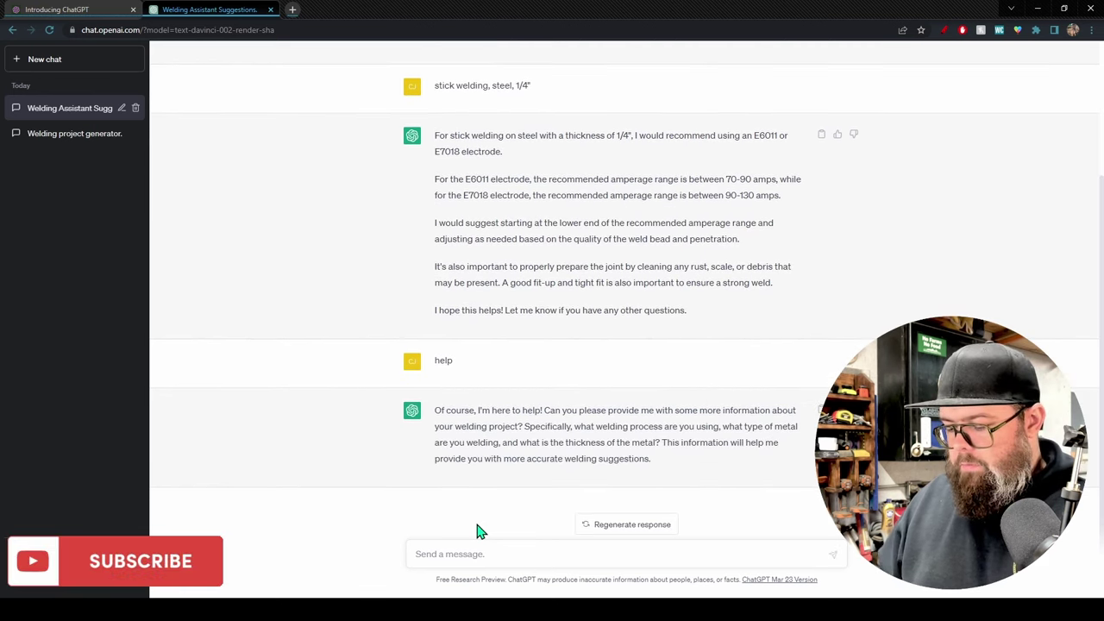
- Answer the assistant's questions about process, metal and thickness with "mig, steel, 1/8""
{"action": "type", "text": "mig"}
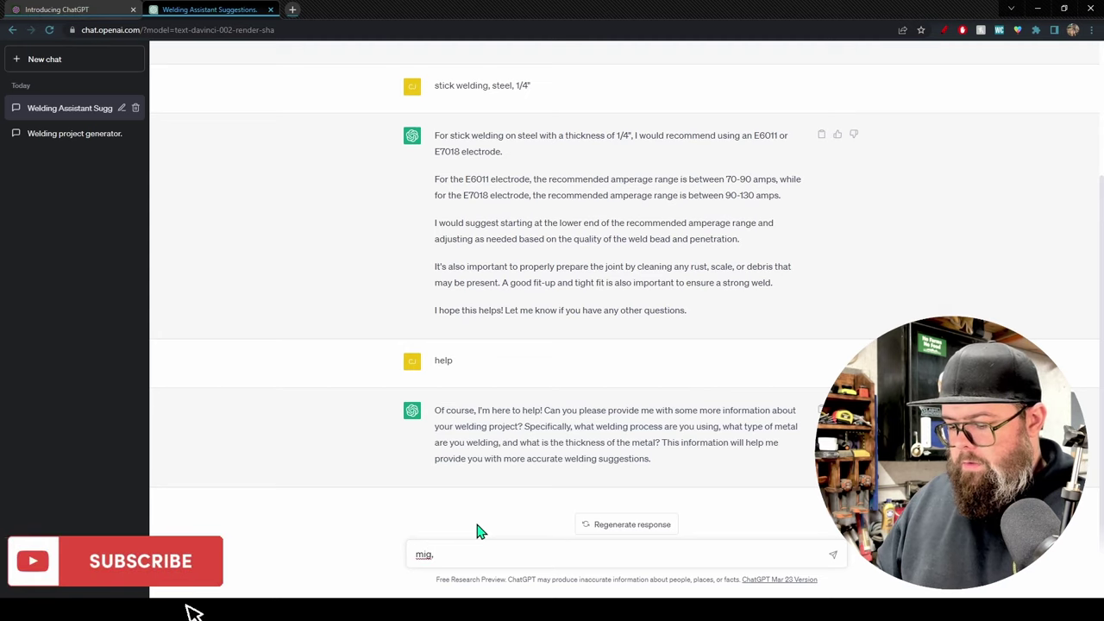
{"action": "type", "text": ", s"}
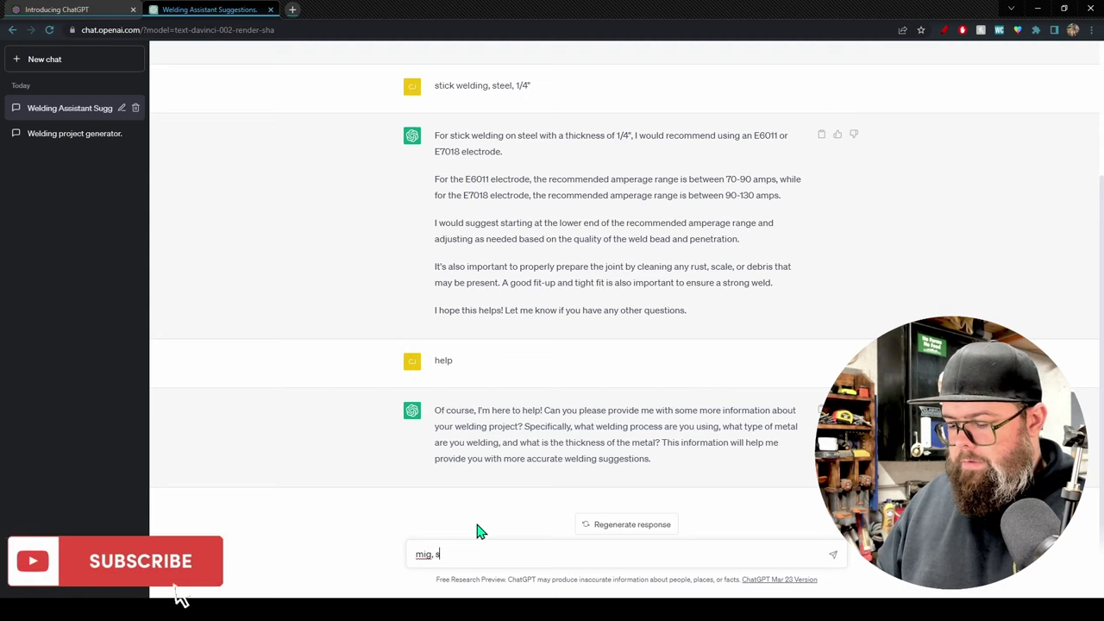
{"action": "type", "text": "teel,"}
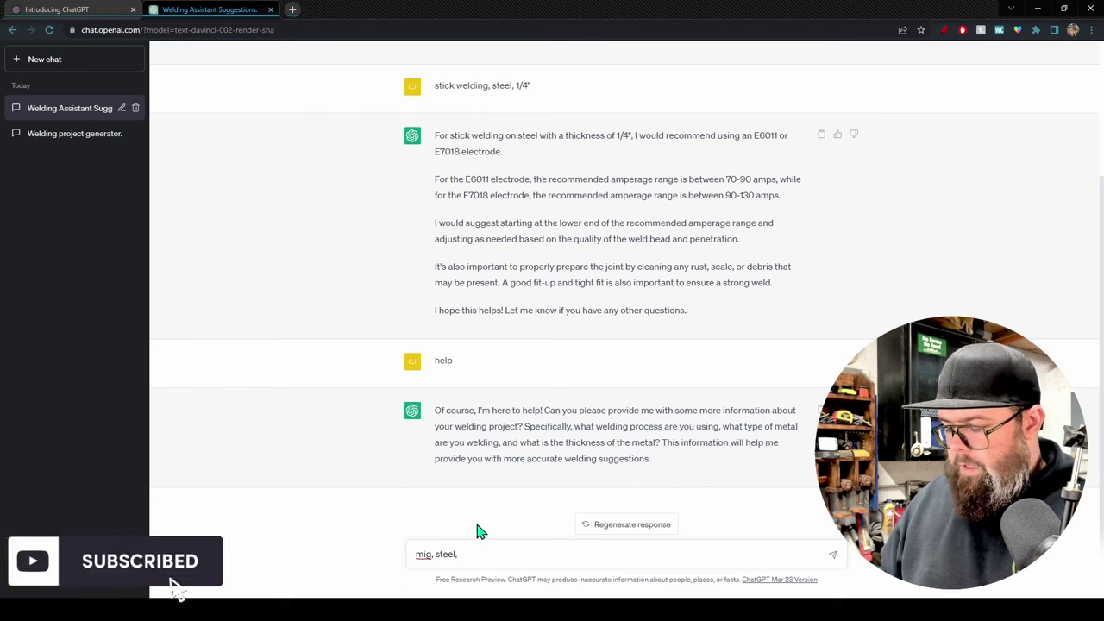
{"action": "type", "text": " 1/8\""}
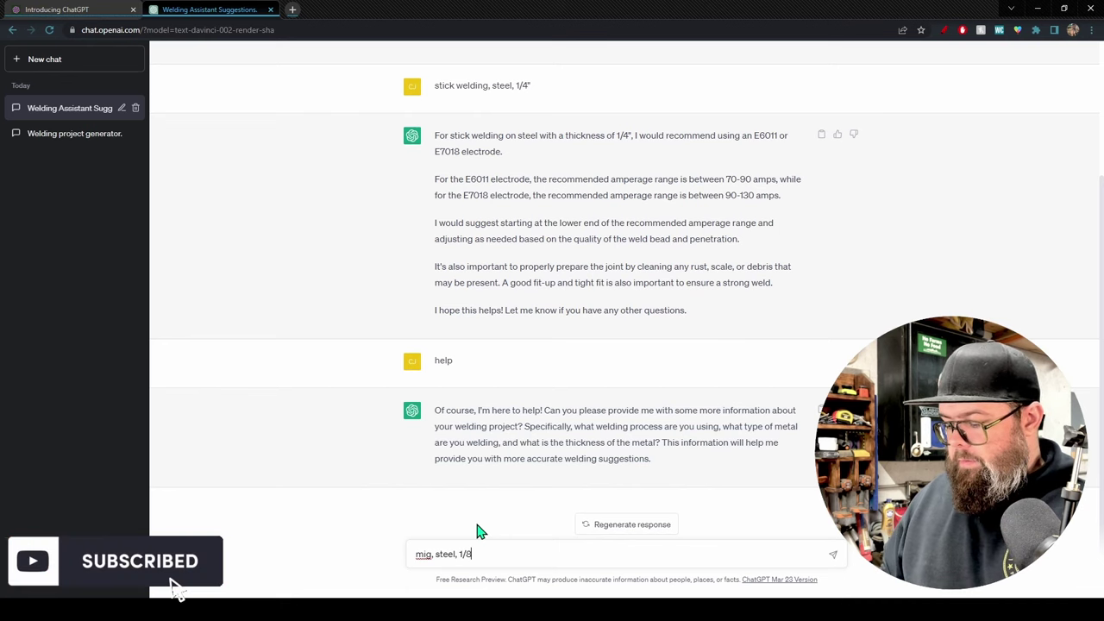
{"action": "key", "text": "Return"}
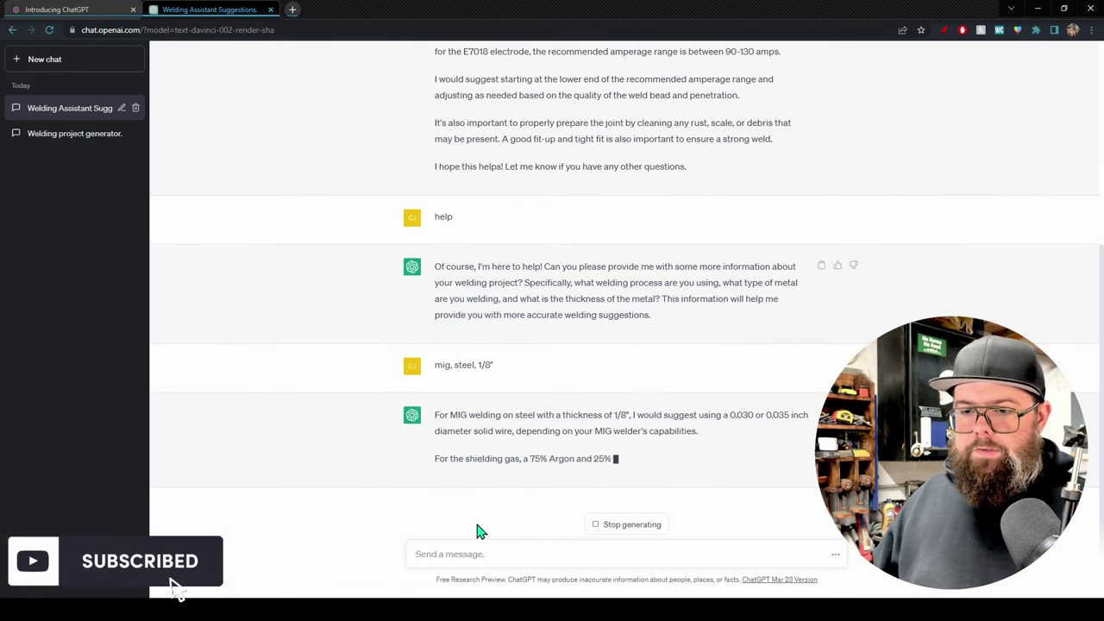
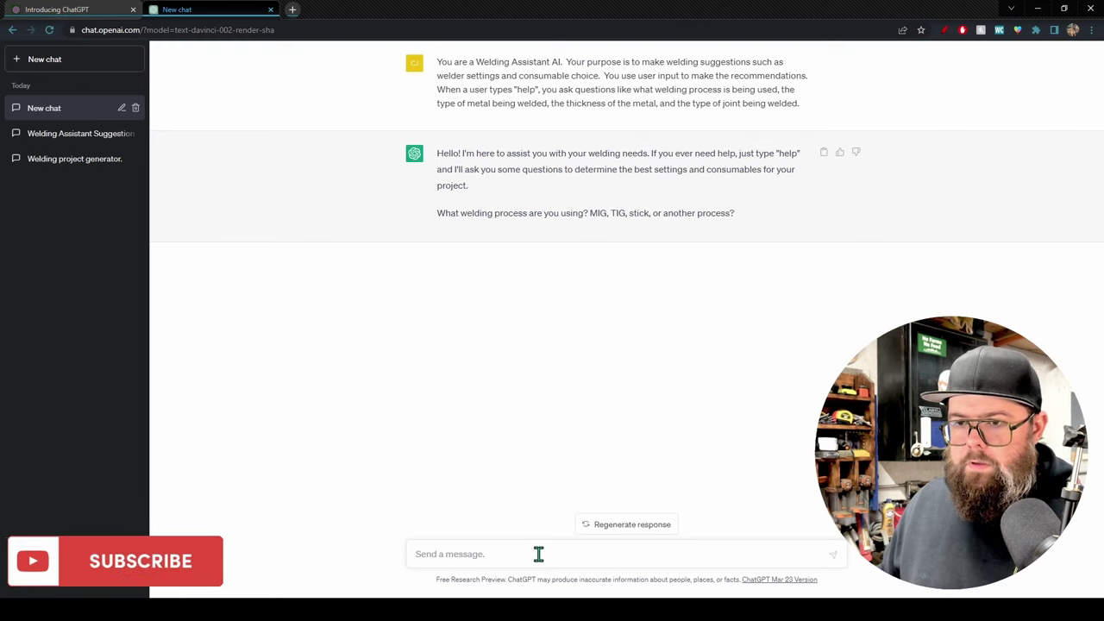
- In the chat whose prompt includes joint type, answer "mig" for the welding process and "steel" for the metal
{"action": "type", "text": "mig"}
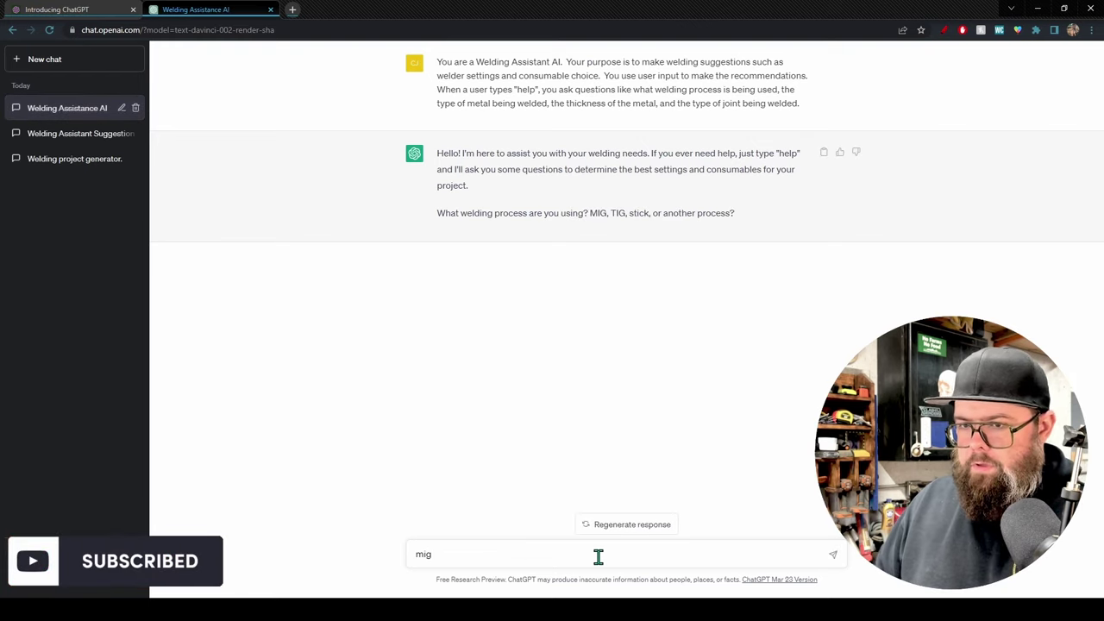
{"action": "key", "text": "Return"}
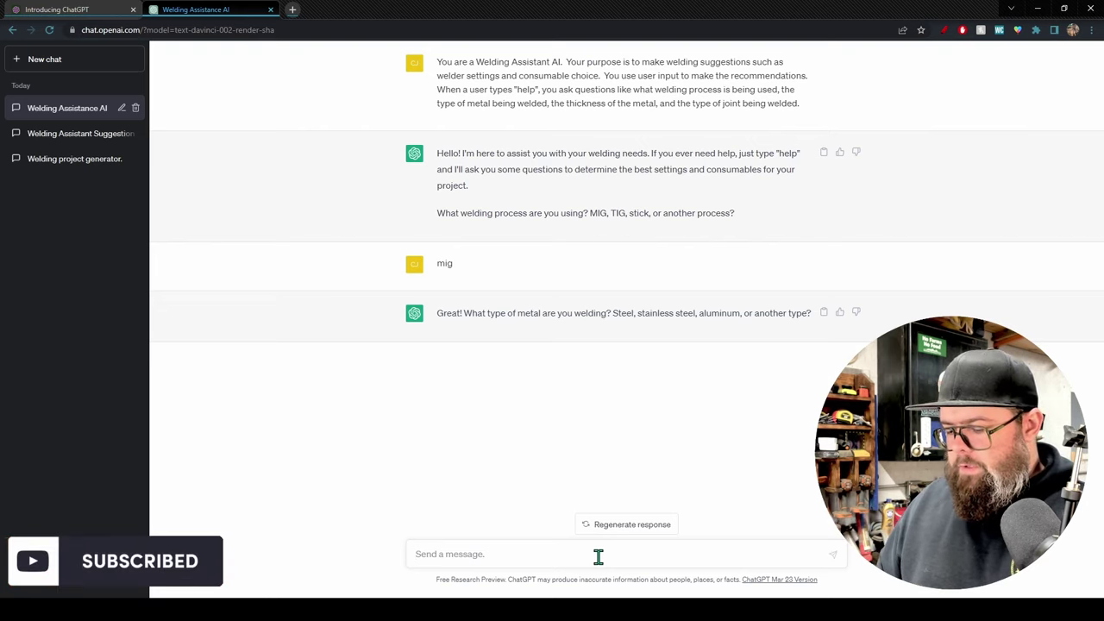
{"action": "type", "text": "steel"}
{"action": "key", "text": "Return"}
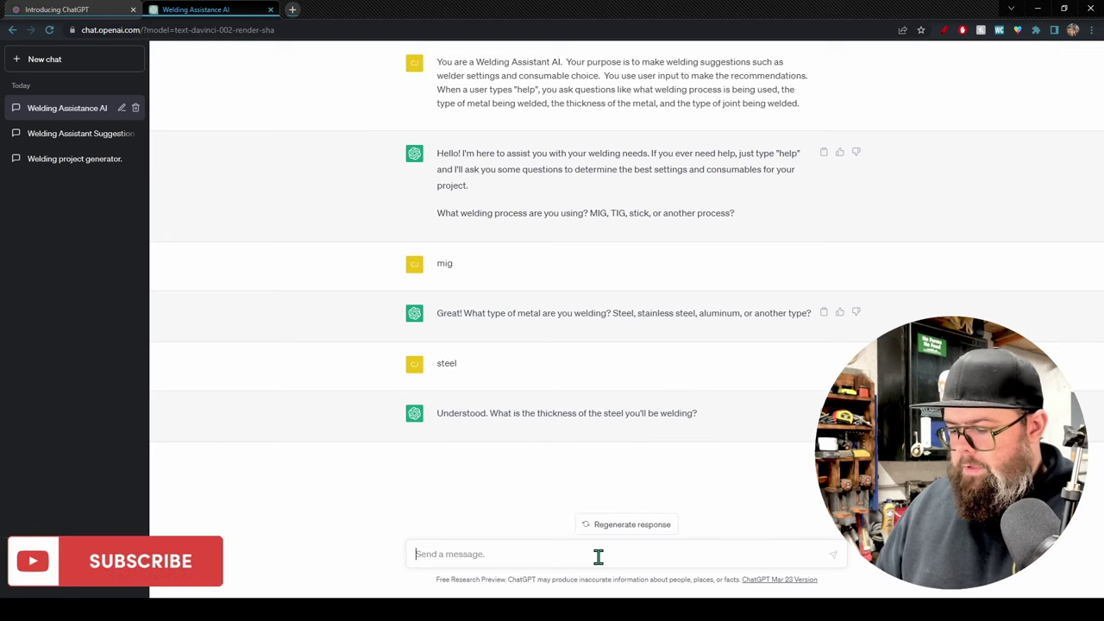
- Answer the steel thickness question with "1/8"" and the joint type question with "t joint"
{"action": "type", "text": "8\""}
{"action": "key", "text": "Return"}
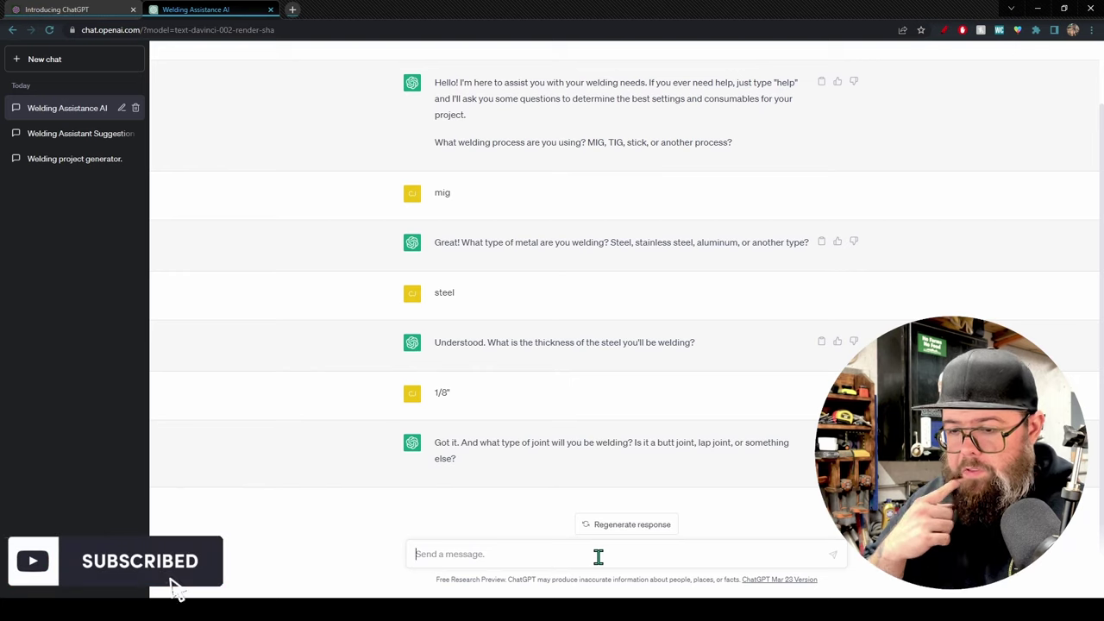
{"action": "type", "text": "joi"}
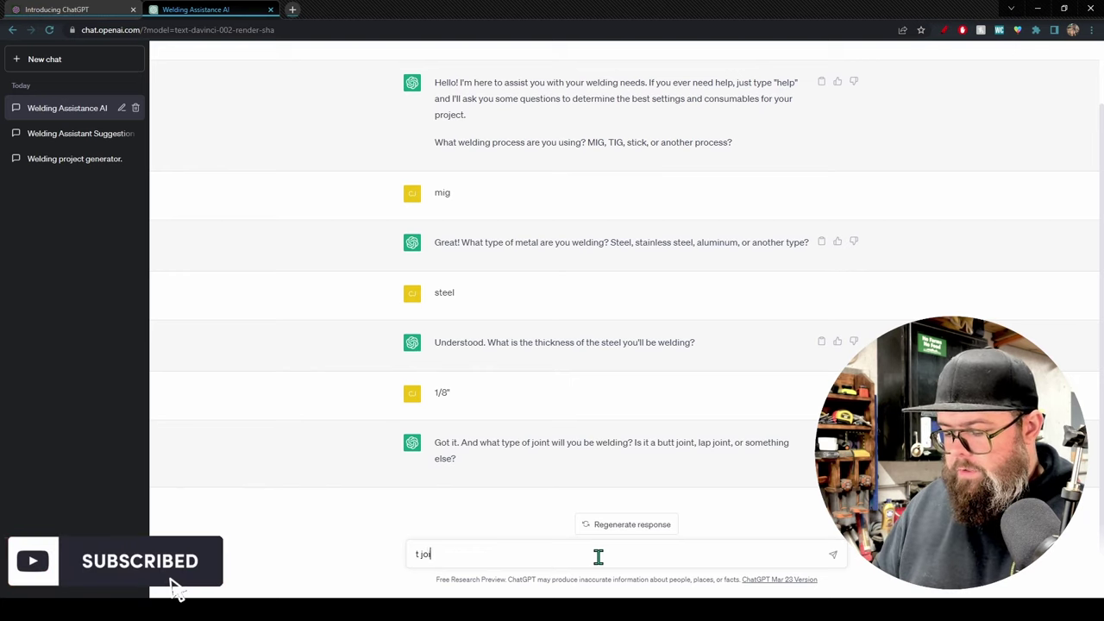
{"action": "type", "text": "nt"}
{"action": "key", "text": "Return"}
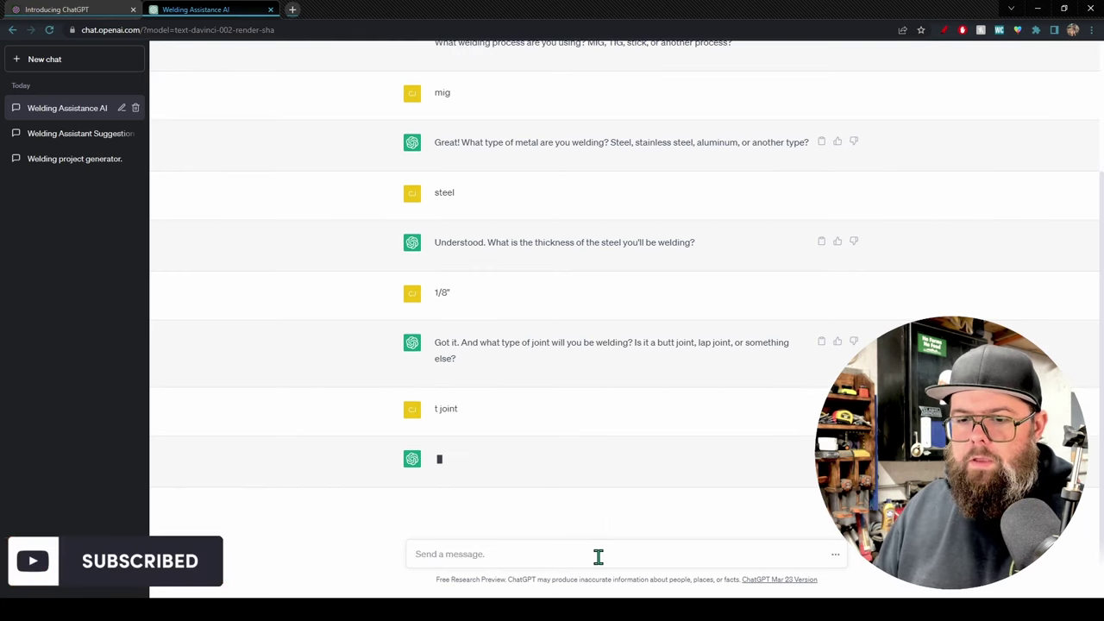